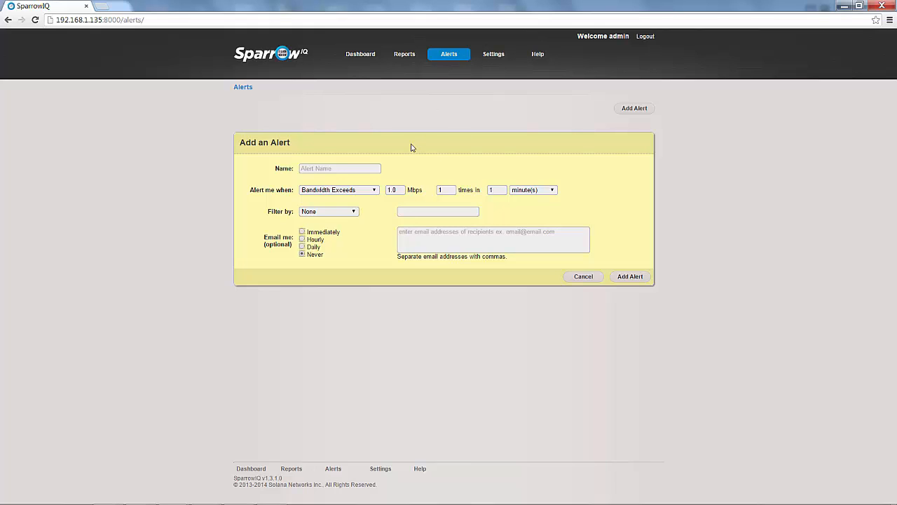
# Enter HighBW_Peak as the new alert's name.
pyautogui.click(366, 170)
pyautogui.write('HighBW_Peak')
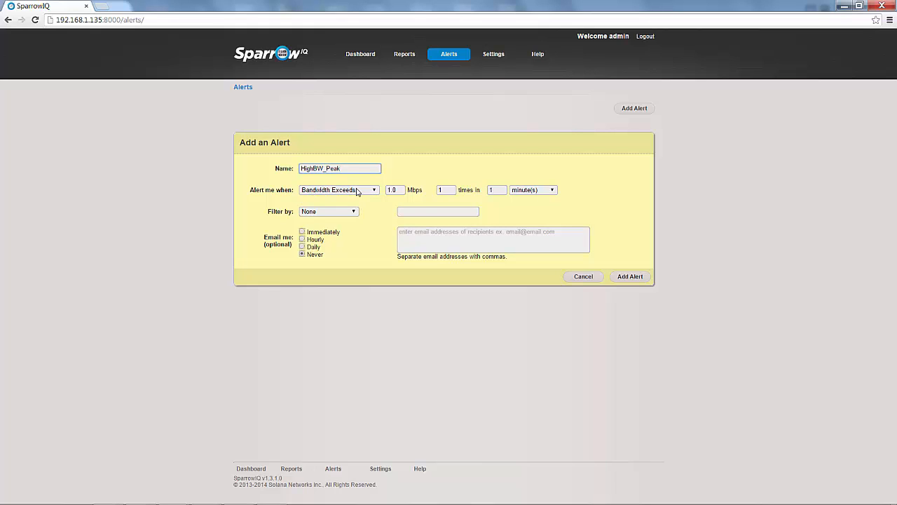
pyautogui.click(358, 192)
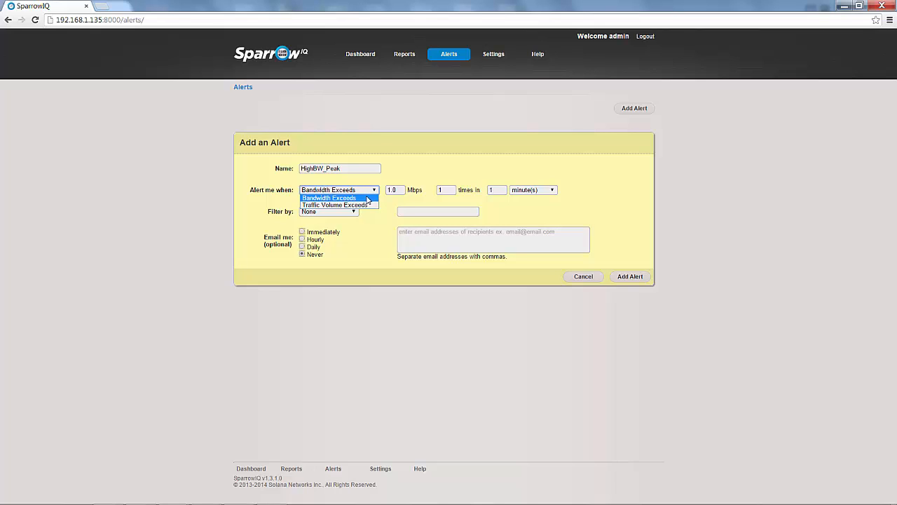
# Try the Traffic Volume Exceeds condition with MB, then revert to Bandwidth Exceeds.
pyautogui.click(364, 204)
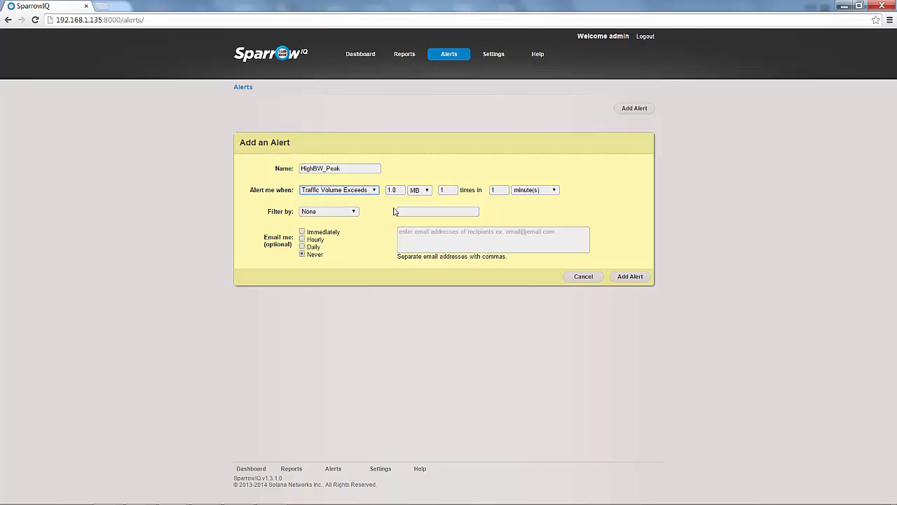
pyautogui.click(420, 190)
pyautogui.click(418, 198)
pyautogui.click(372, 190)
pyautogui.click(367, 203)
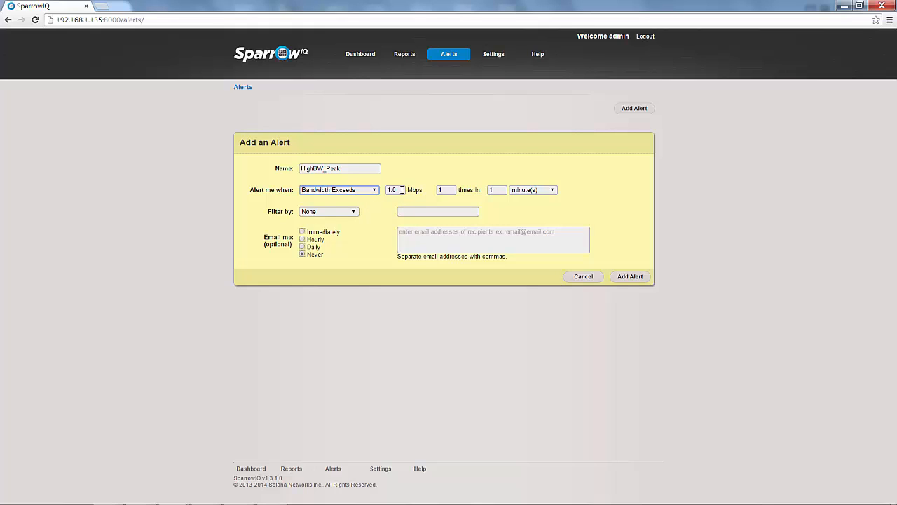
# Change the bandwidth threshold from 1.0 to 4.5 Mbps and save the HighBW_Peak alert.
pyautogui.moveTo(401, 189); pyautogui.dragTo(376, 192)
pyautogui.write('4.5')
pyautogui.click(378, 208)
pyautogui.click(630, 277)
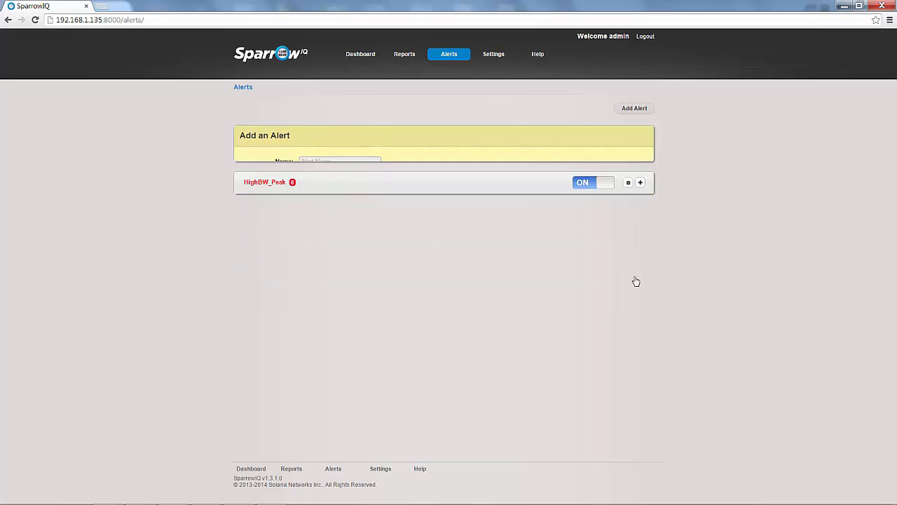
# Start another alert named HighBW_Average.
pyautogui.click(631, 110)
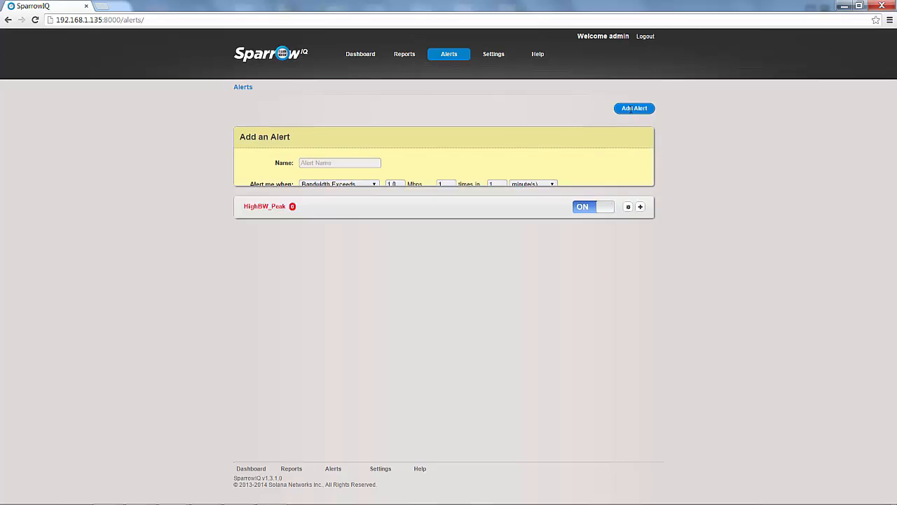
pyautogui.click(332, 168)
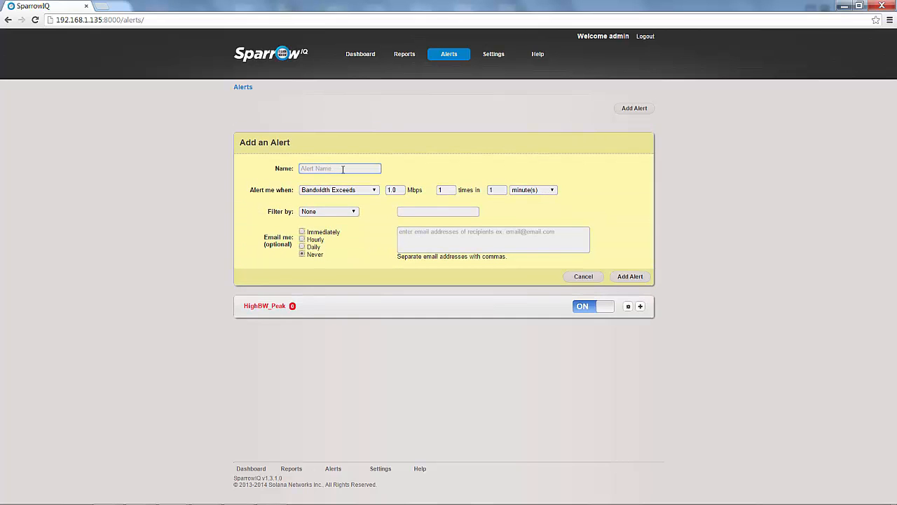
pyautogui.write('HighBW_Average')
# Set its trigger to 2.5 Mbps exceeded 40 times in 60 minutes and add it.
pyautogui.press('Tab')
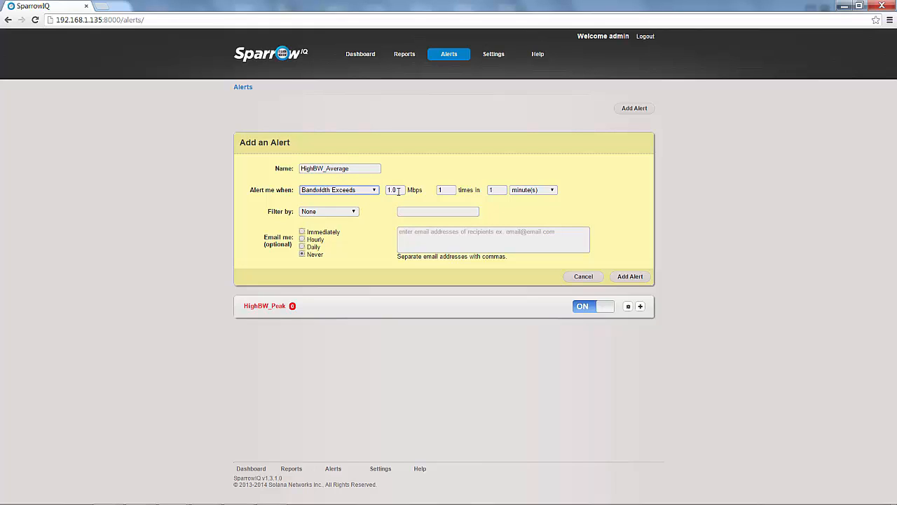
pyautogui.press('Tab')
pyautogui.write('2.5')
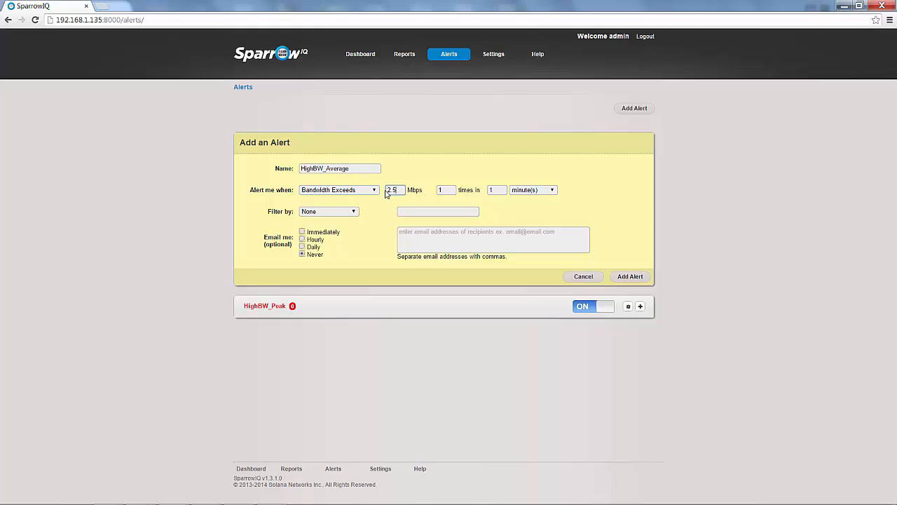
pyautogui.click(491, 190)
pyautogui.write('60')
pyautogui.click(450, 190)
pyautogui.write('40')
pyautogui.click(378, 237)
pyautogui.click(631, 276)
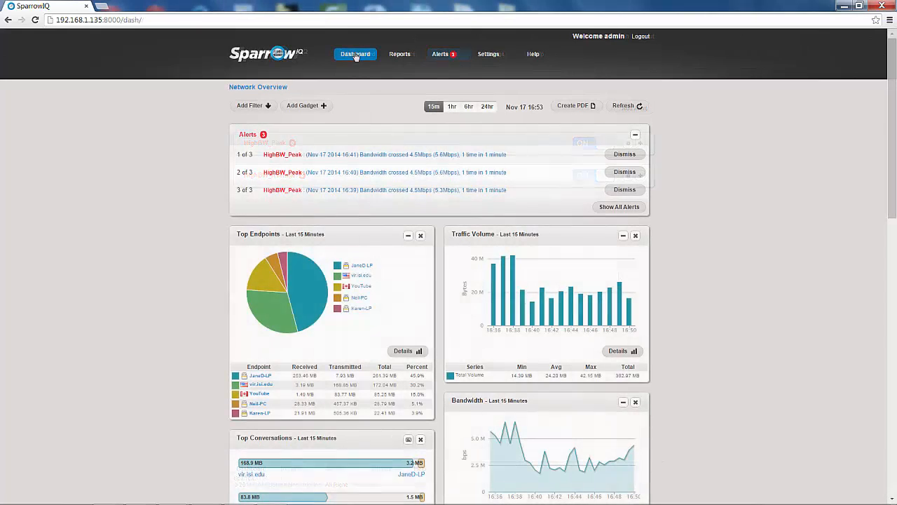
# Return from the dashboard to the Alerts page.
pyautogui.moveTo(378, 155)
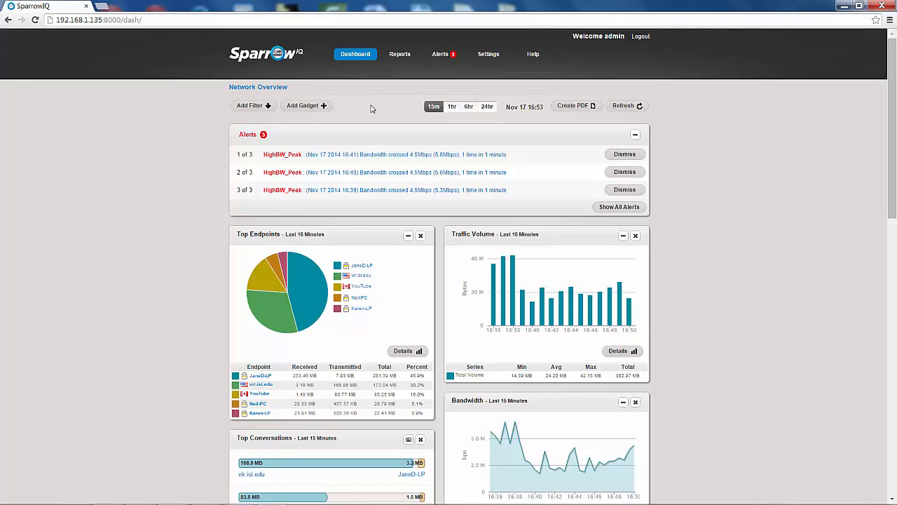
pyautogui.click(439, 56)
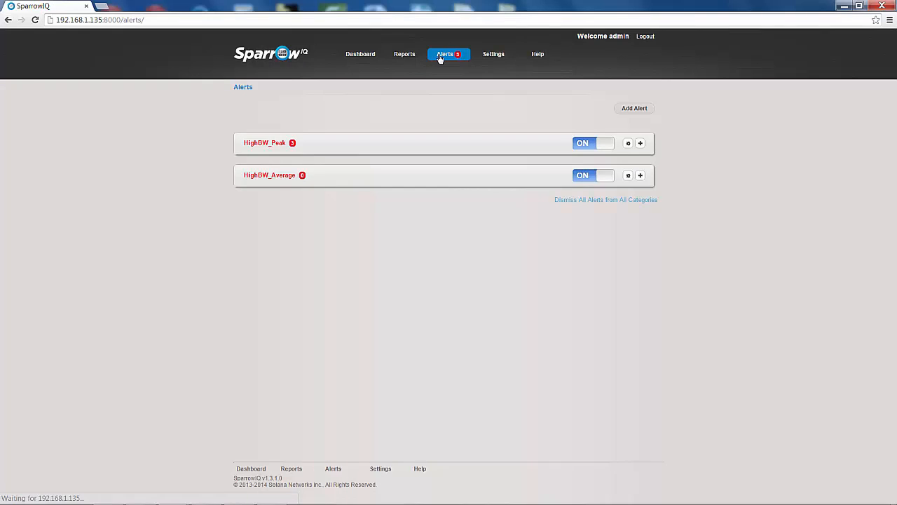
# Open a new alert form, closing the HighBW_Peak settings unchanged.
pyautogui.click(628, 143)
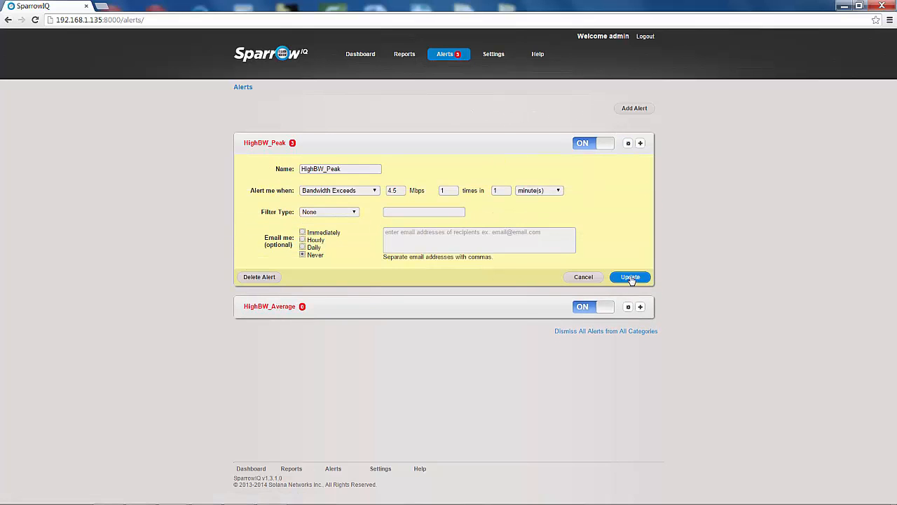
pyautogui.click(633, 109)
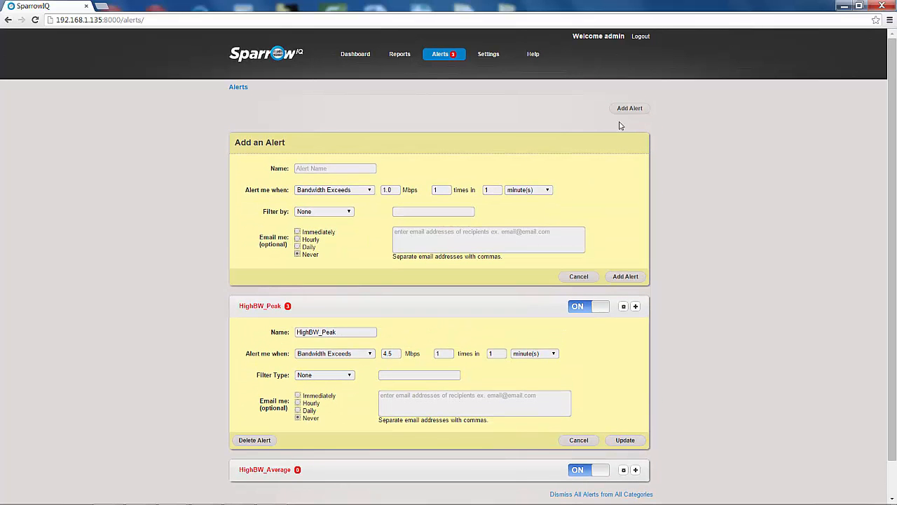
pyautogui.click(579, 440)
# Name the alert Youtube and filter it by the YouTube endpoint 184.150.152.141.
pyautogui.write('Youtube')
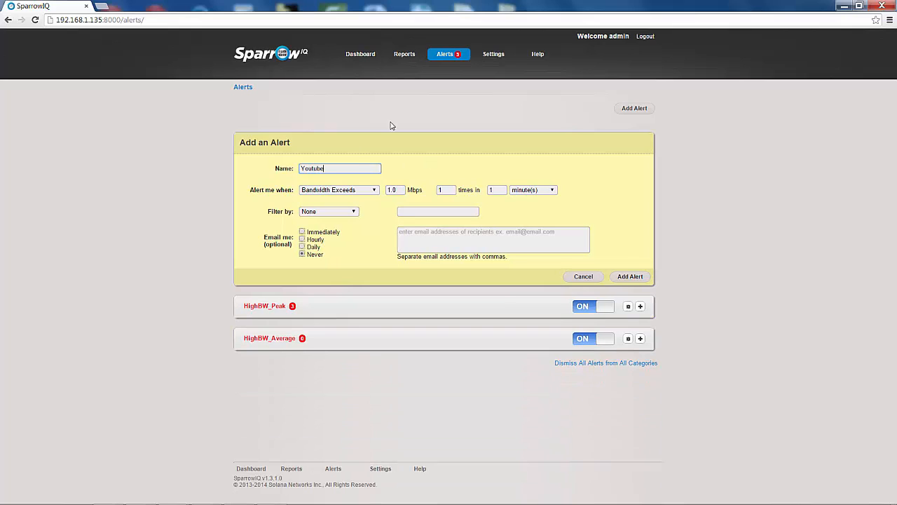
pyautogui.click(337, 215)
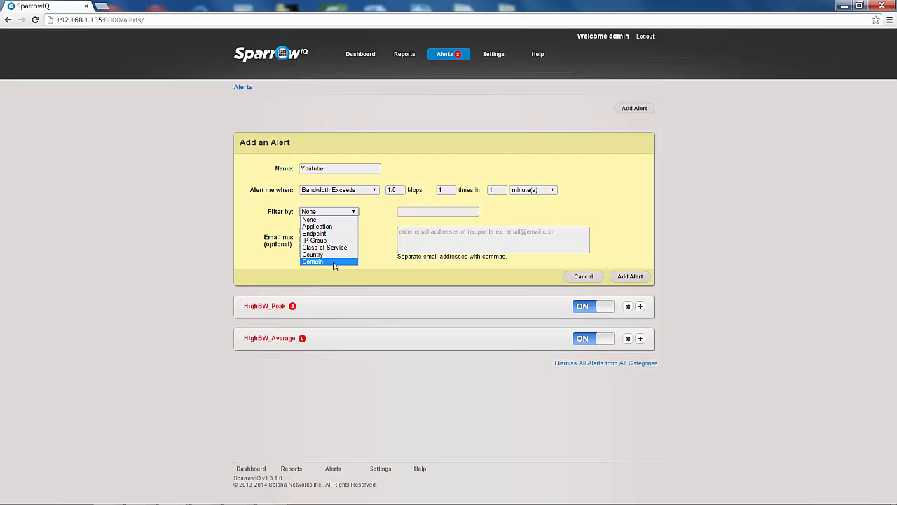
pyautogui.click(332, 228)
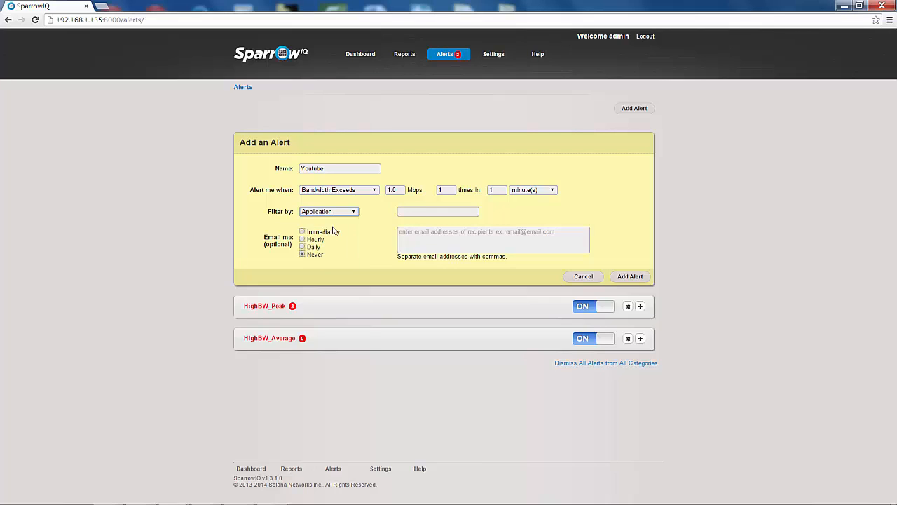
pyautogui.click(416, 214)
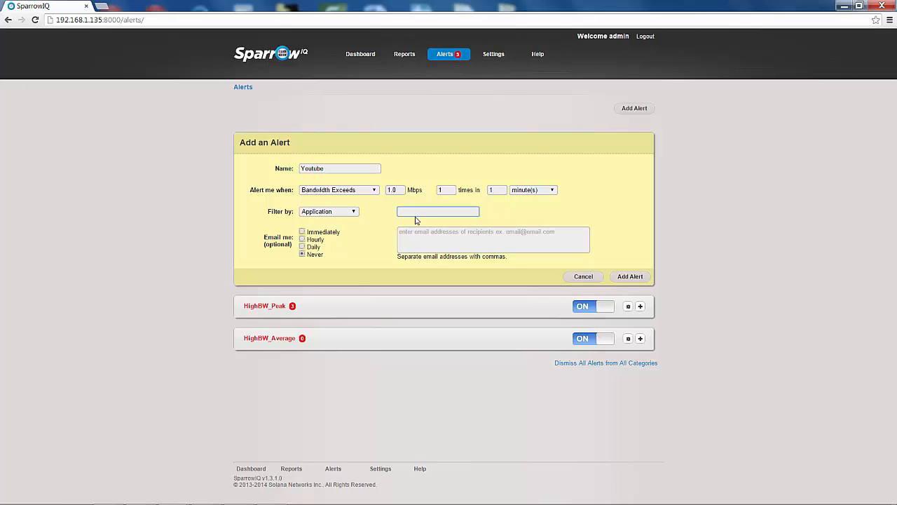
pyautogui.write('Yout')
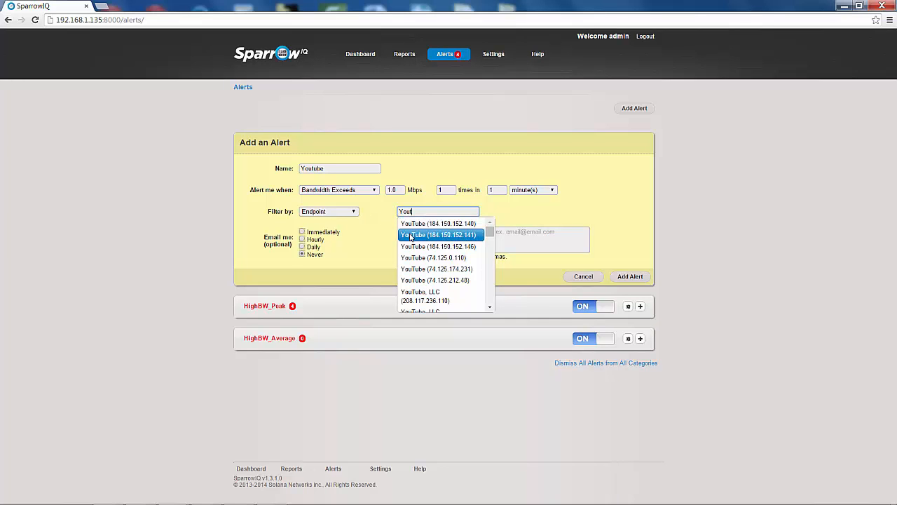
pyautogui.click(411, 235)
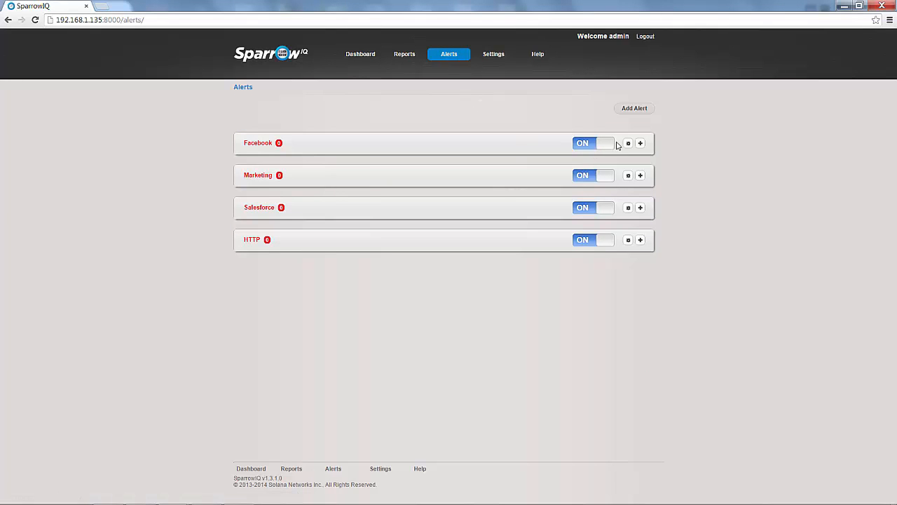
# Expand the Facebook, Marketing, Salesforce and HTTP alert settings, then close the extra browser tab.
pyautogui.click(629, 143)
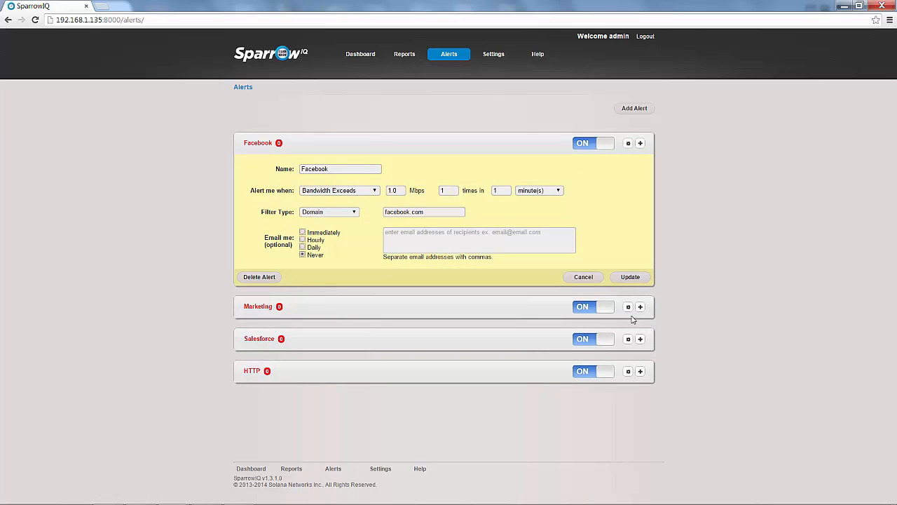
pyautogui.click(628, 307)
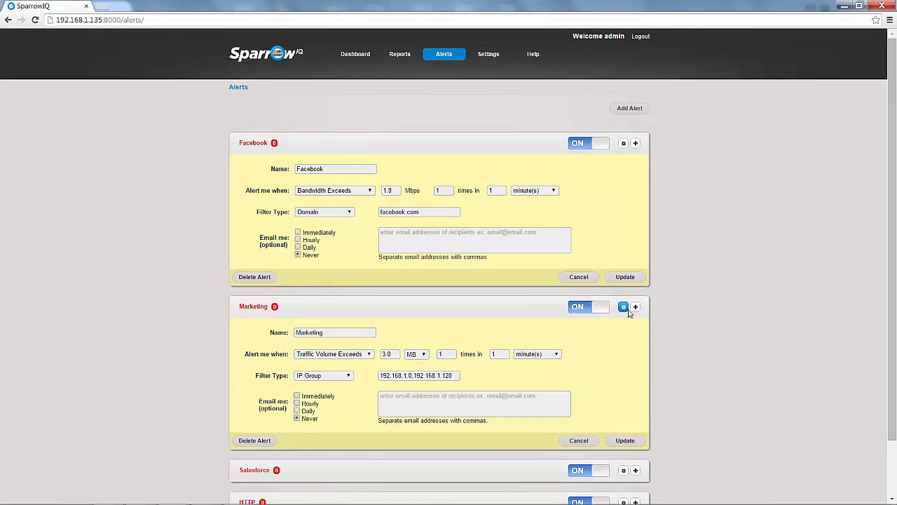
pyautogui.scroll(-2, 629, 313)
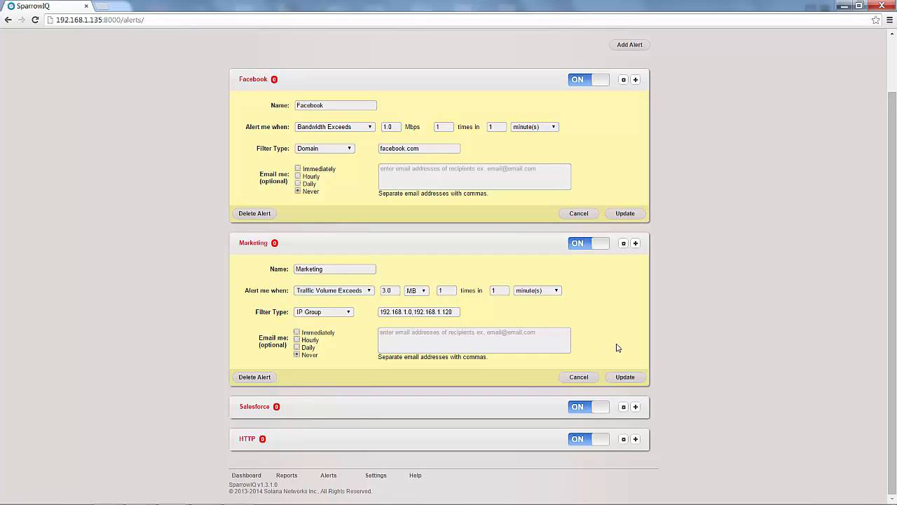
pyautogui.click(623, 407)
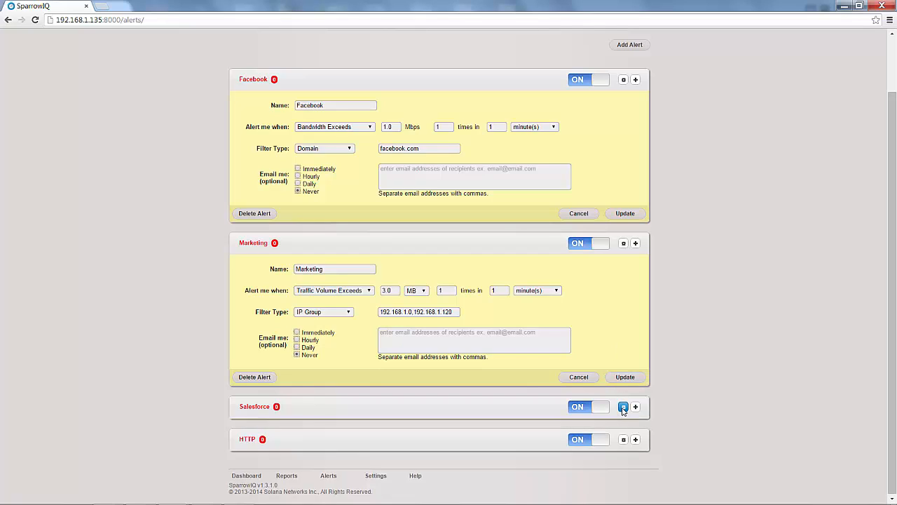
pyautogui.click(623, 439)
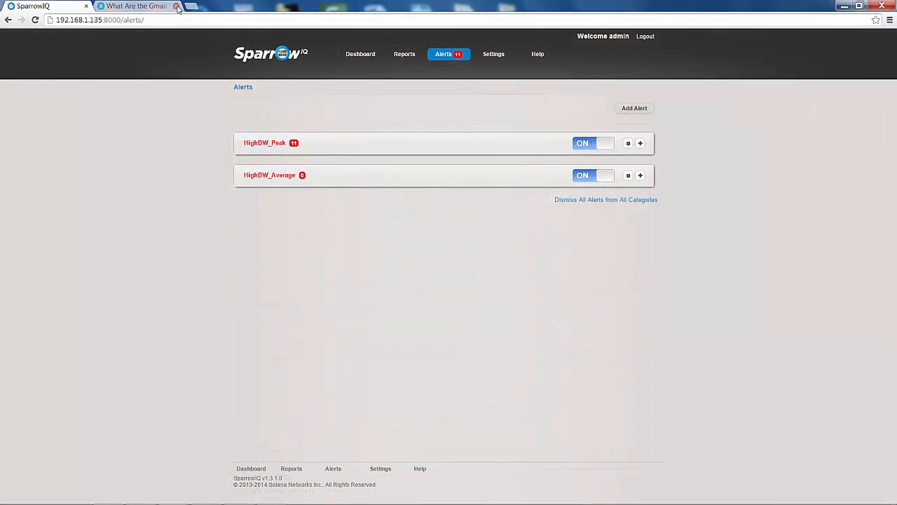
pyautogui.click(177, 6)
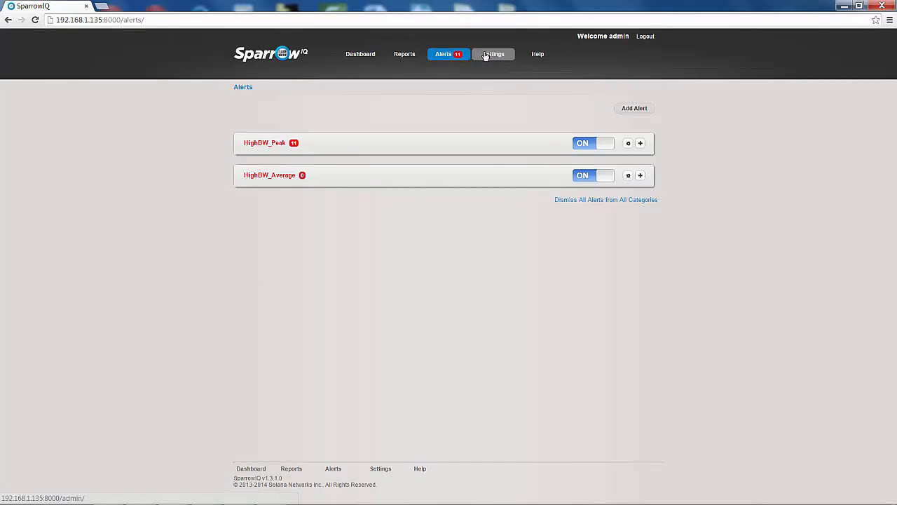
# Check HighBW_Peak's settings, then go to the system Settings page.
pyautogui.click(628, 143)
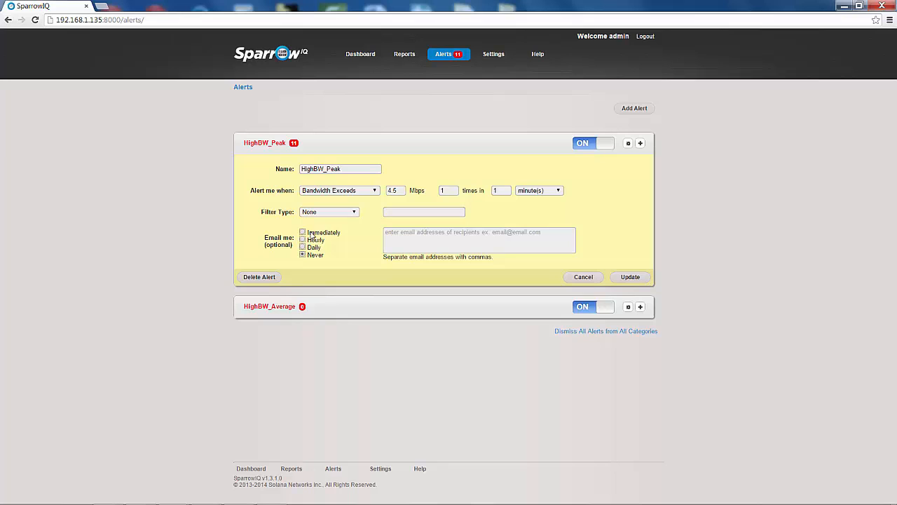
pyautogui.click(495, 61)
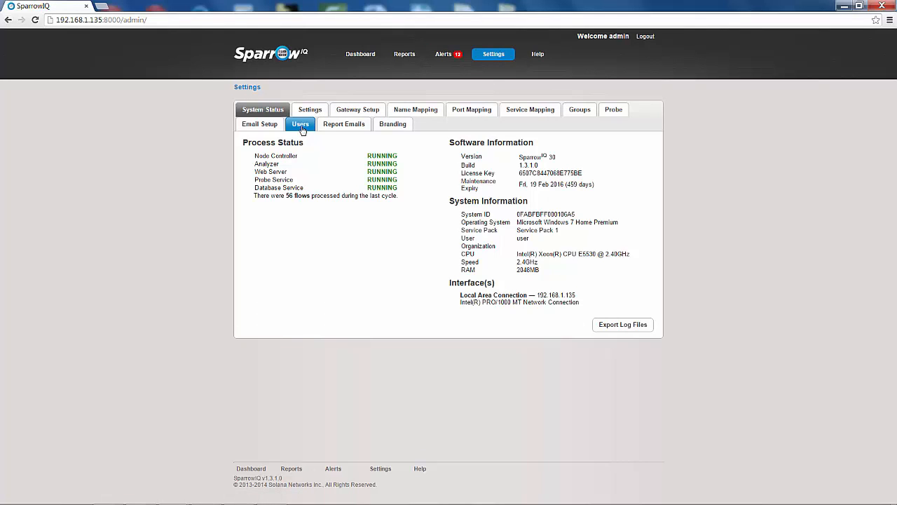
# Add an e-mail address to the admin user in the Users table.
pyautogui.click(302, 129)
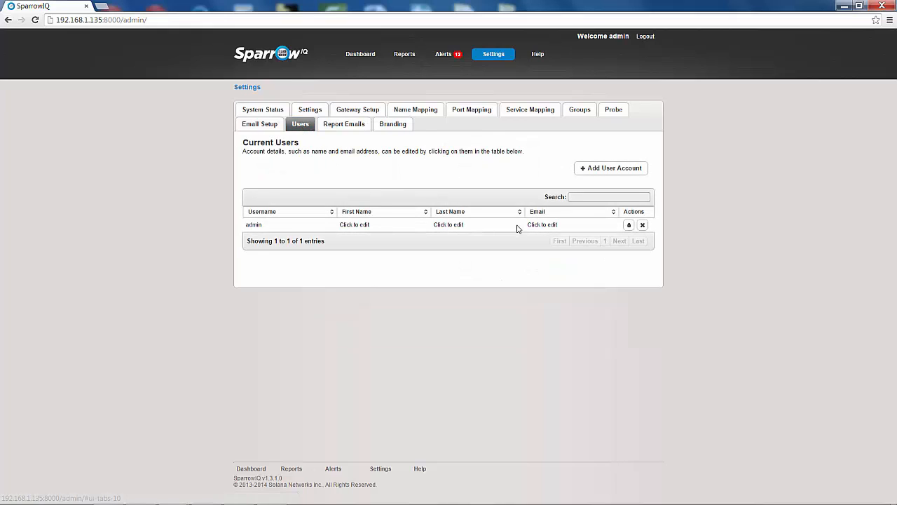
pyautogui.click(533, 224)
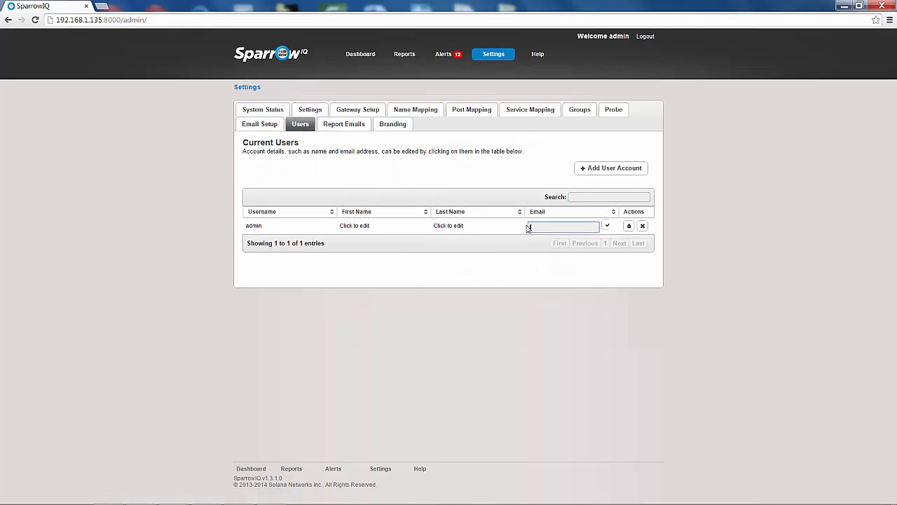
pyautogui.write('test@gmail.com')
pyautogui.click(607, 225)
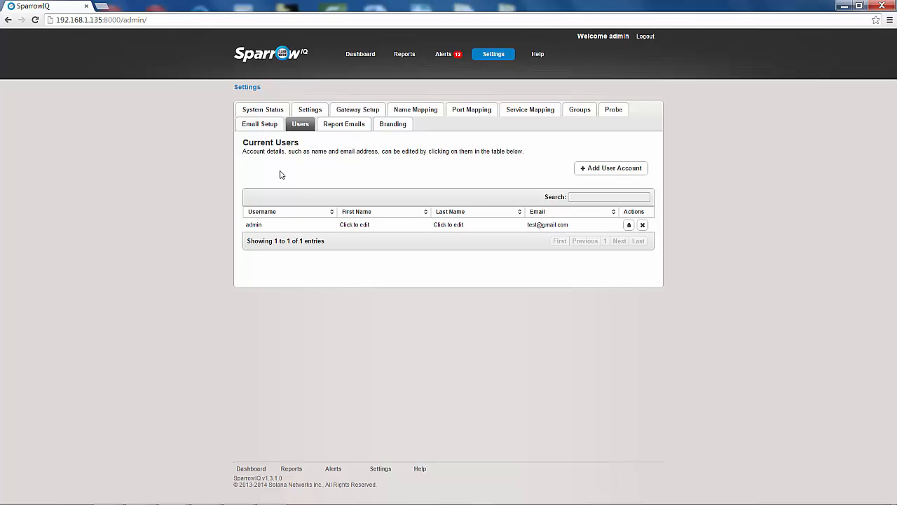
pyautogui.click(277, 132)
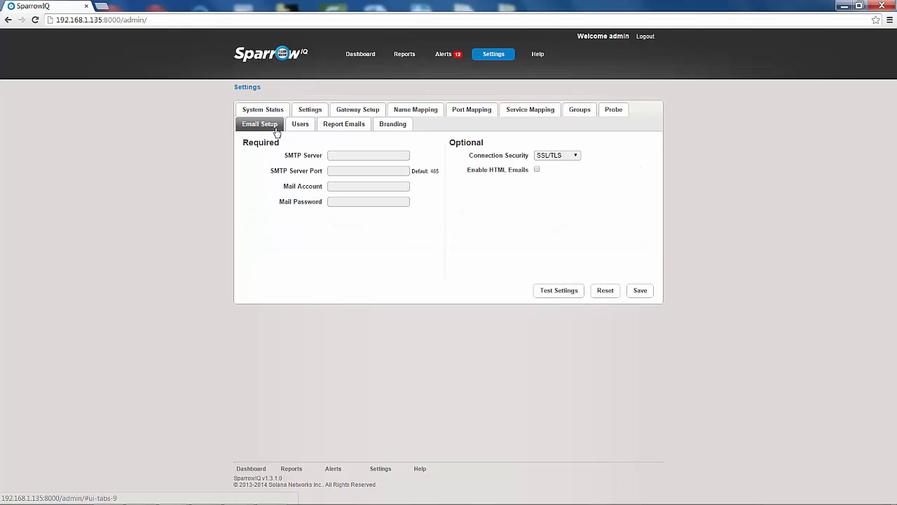
# Enter SMTP server gmail.com, port 587 and the mail account address.
pyautogui.click(354, 155)
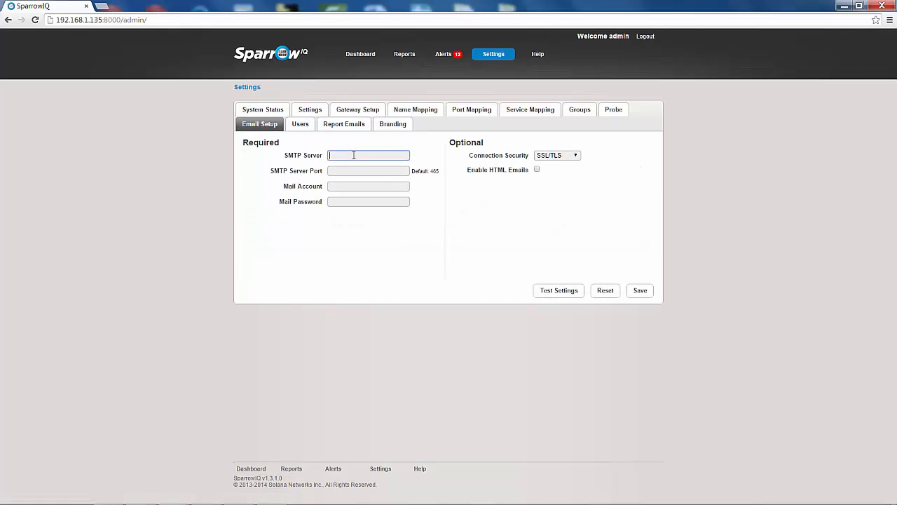
pyautogui.write('gmail.com')
pyautogui.click(356, 170)
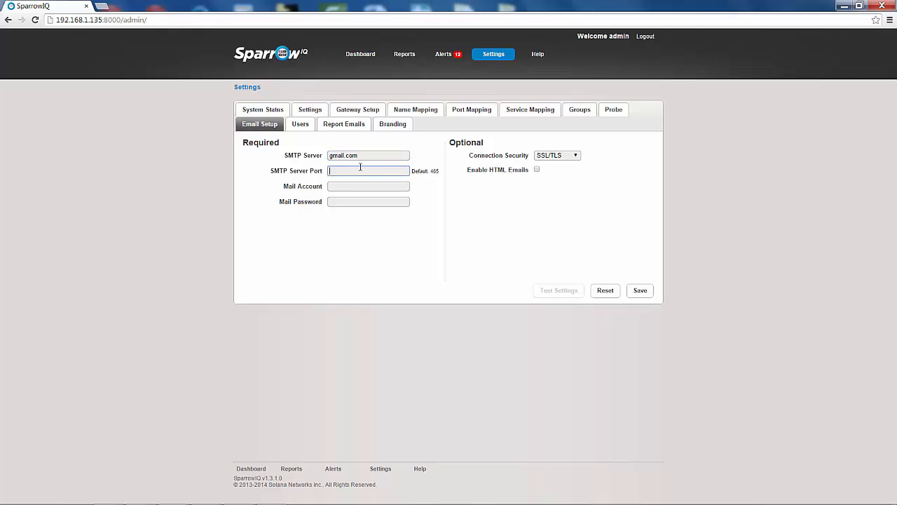
pyautogui.write('587')
pyautogui.click(344, 185)
pyautogui.write('test@gm')
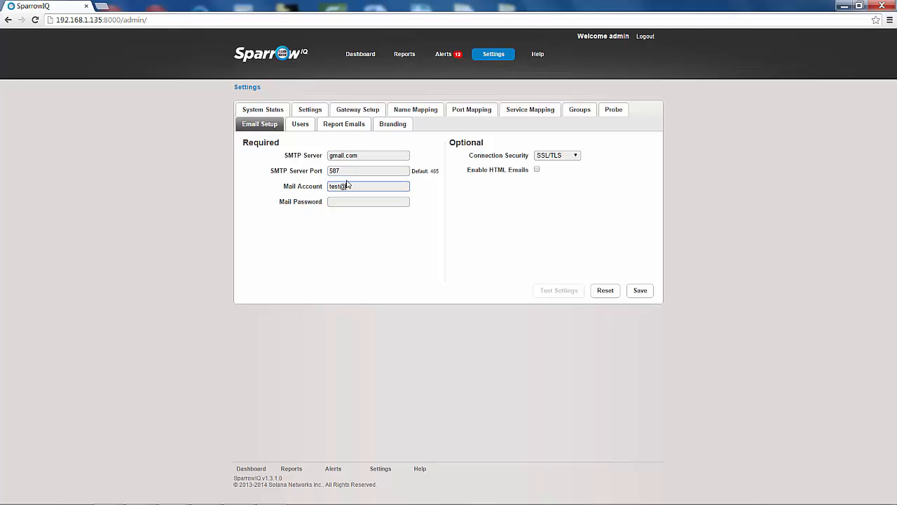
pyautogui.write('ail.com')
# Enter the account password, keep SSL/TLS, then save and test the email settings.
pyautogui.press('Tab')
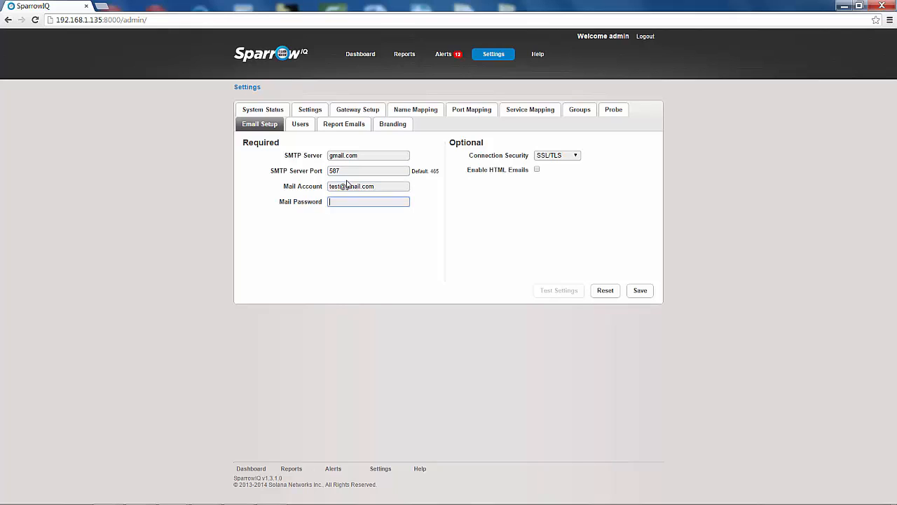
pyautogui.write('•••••••••')
pyautogui.click(541, 156)
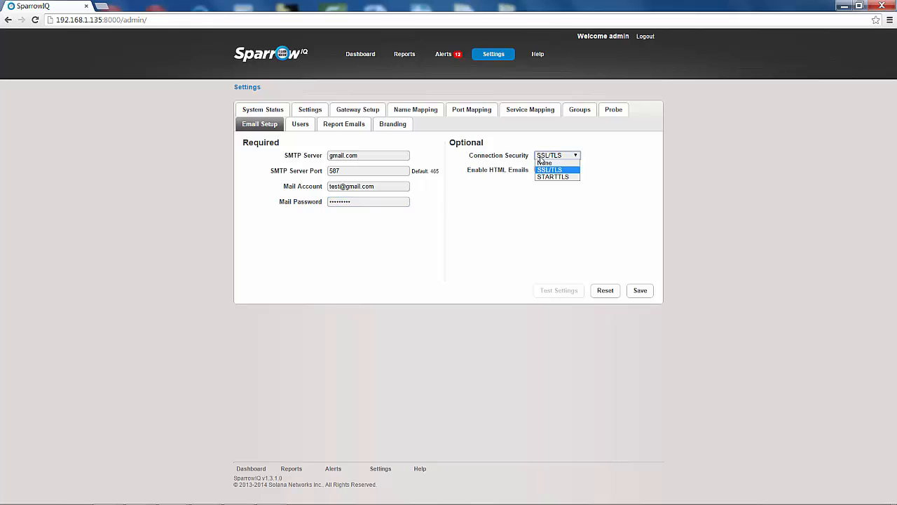
pyautogui.click(545, 171)
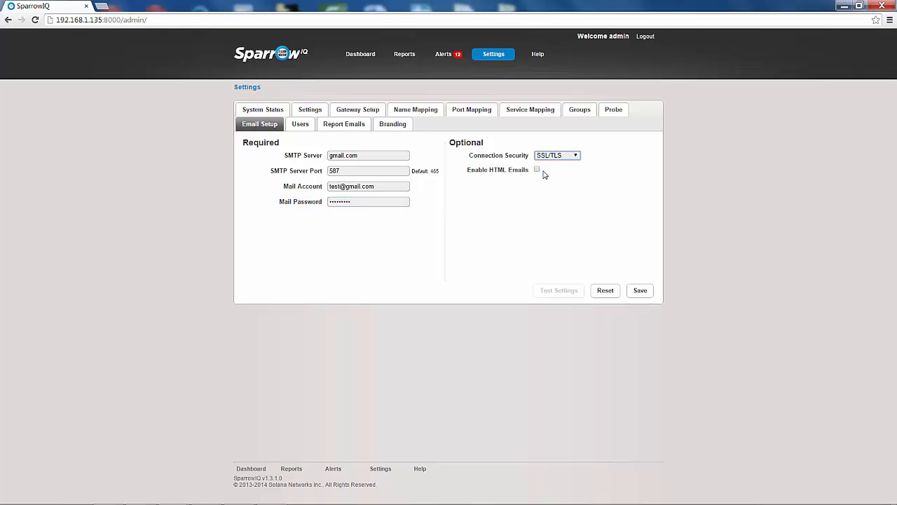
pyautogui.click(648, 295)
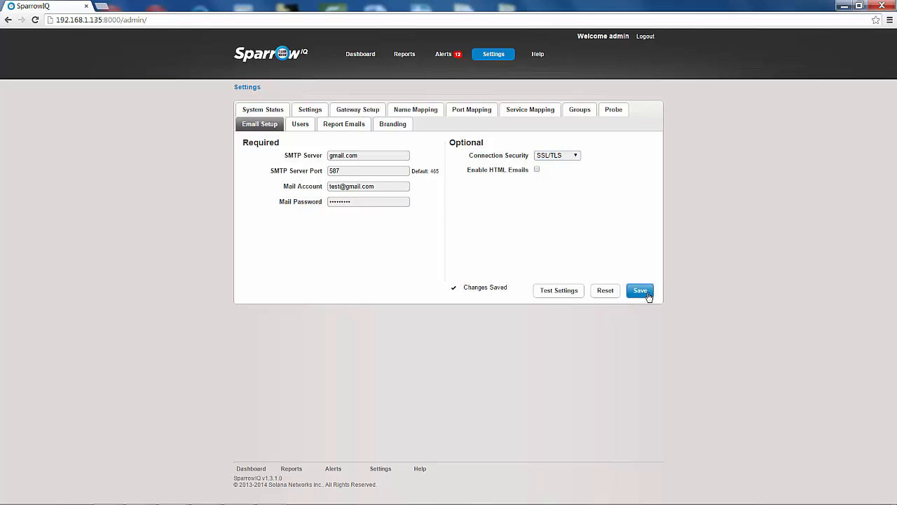
pyautogui.click(554, 294)
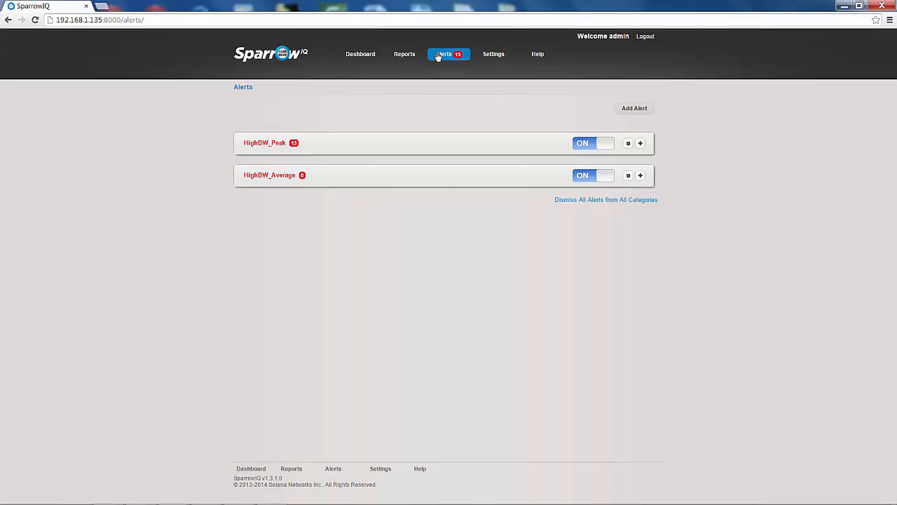
# Set HighBW_Peak to email Daily and enter the recipient's e-mail address.
pyautogui.click(628, 144)
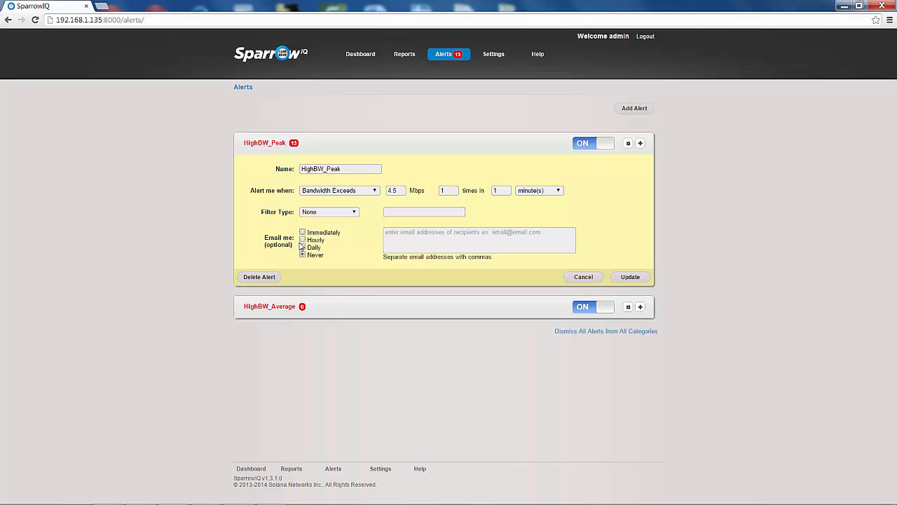
pyautogui.click(302, 240)
pyautogui.click(302, 248)
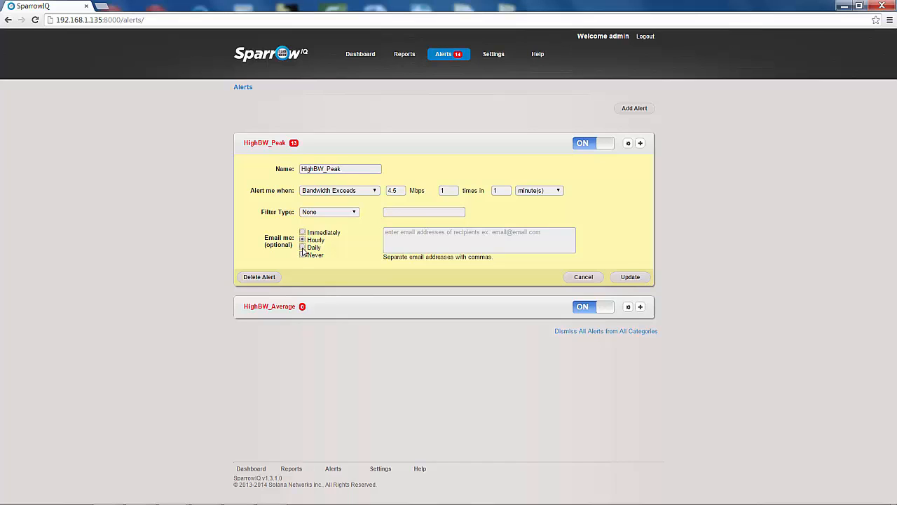
pyautogui.click(392, 237)
pyautogui.write('test')
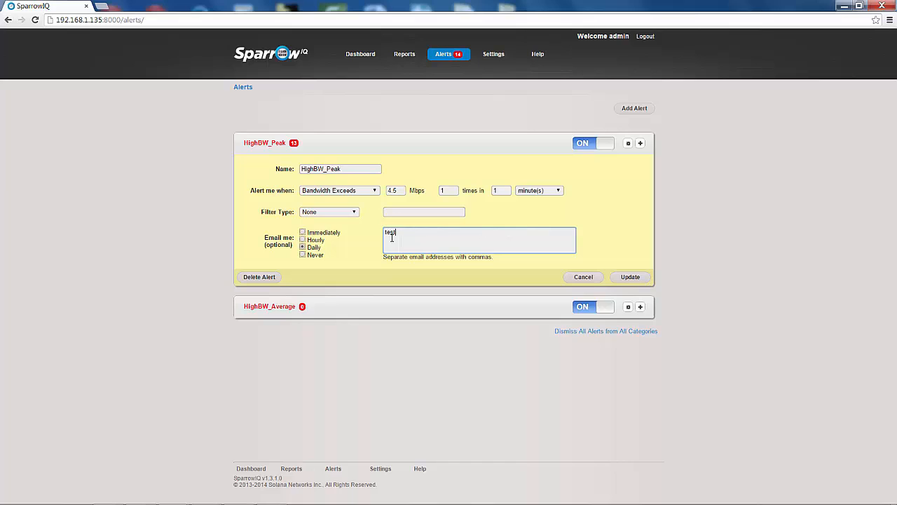
pyautogui.write('@gmail.com')
# Save the HighBW_Peak email changes and leave HighBW_Peak switched on, HighBW_Average off.
pyautogui.click(628, 277)
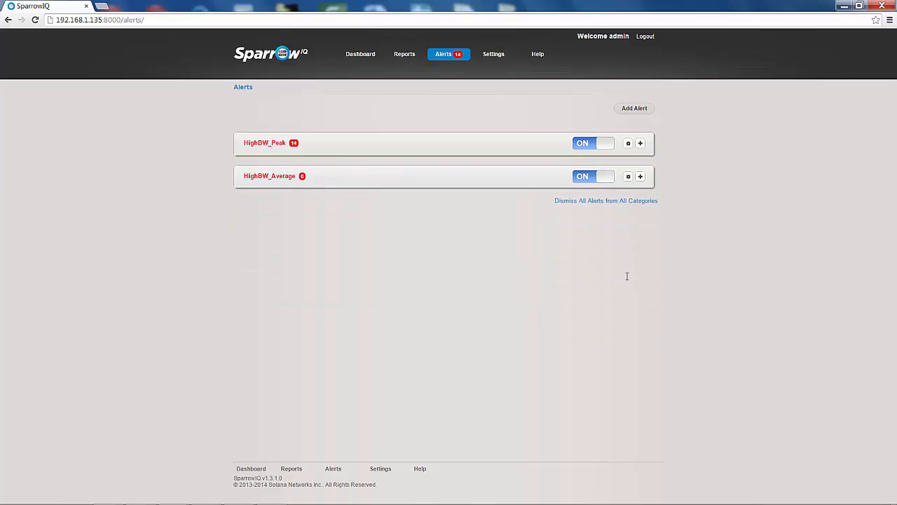
pyautogui.click(595, 150)
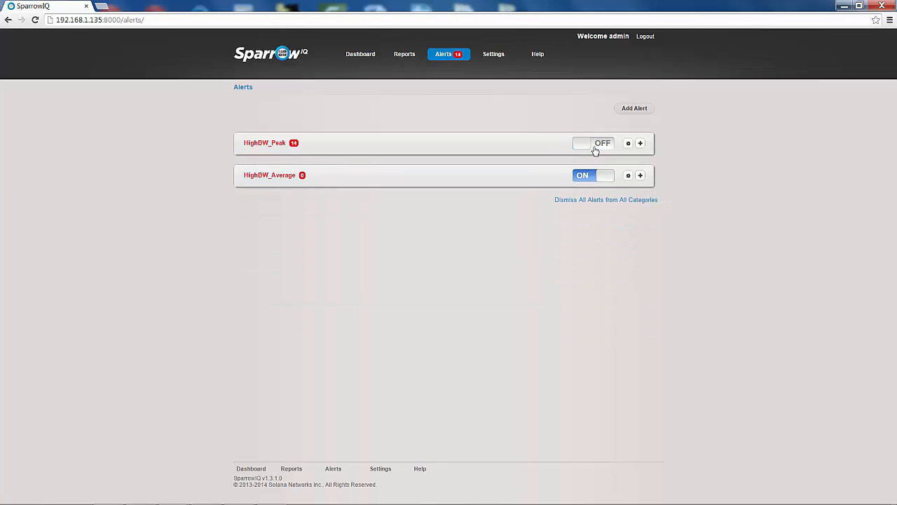
pyautogui.click(596, 182)
pyautogui.click(601, 150)
# Delete the HighBW_Average alert and confirm the deletion.
pyautogui.click(628, 176)
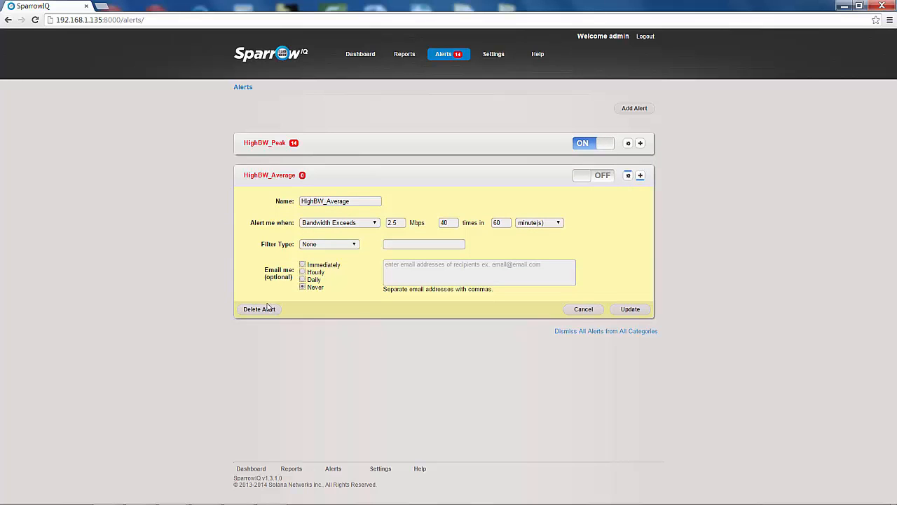
pyautogui.click(267, 309)
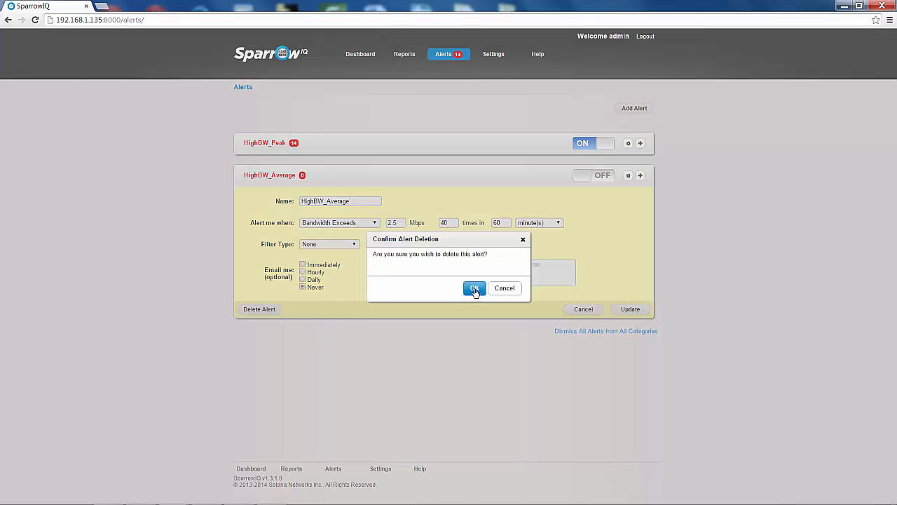
pyautogui.click(475, 289)
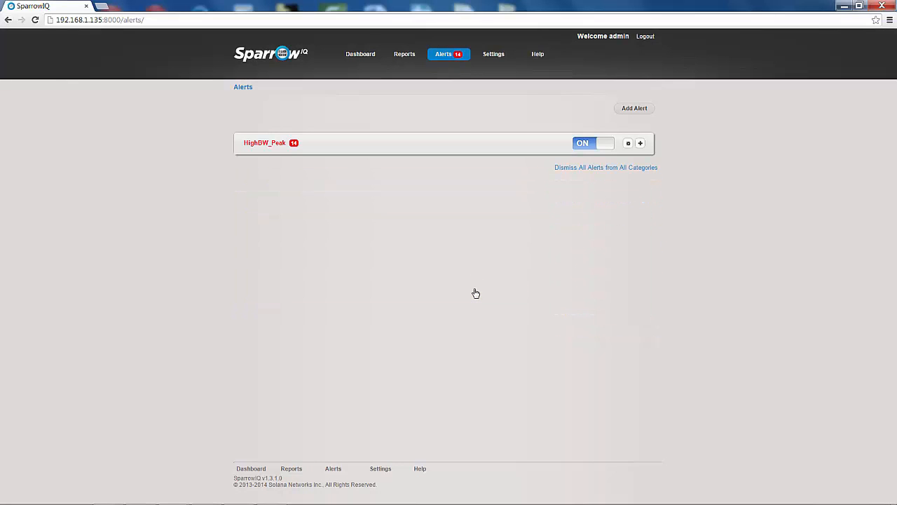
# Dismiss the latest triggered HighBW_Peak entry, dropping its count from 14 to 13, and collapse the list.
pyautogui.click(640, 144)
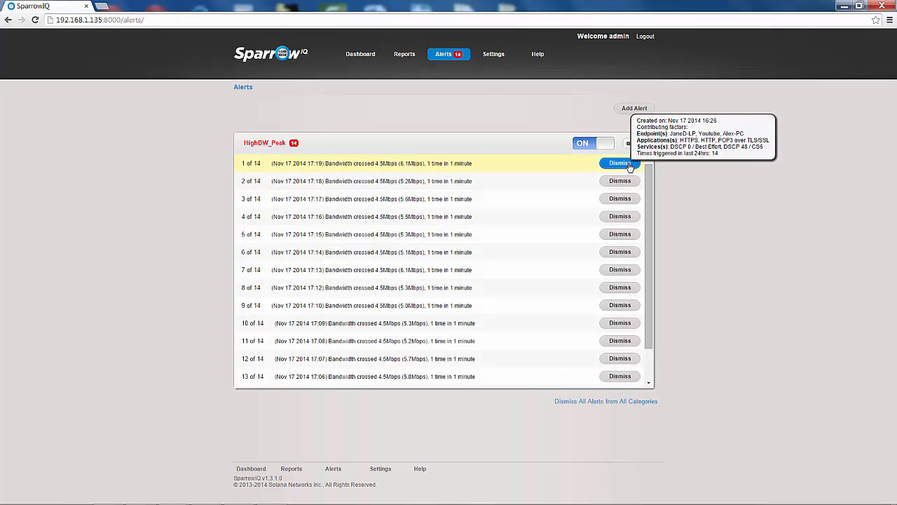
pyautogui.click(629, 164)
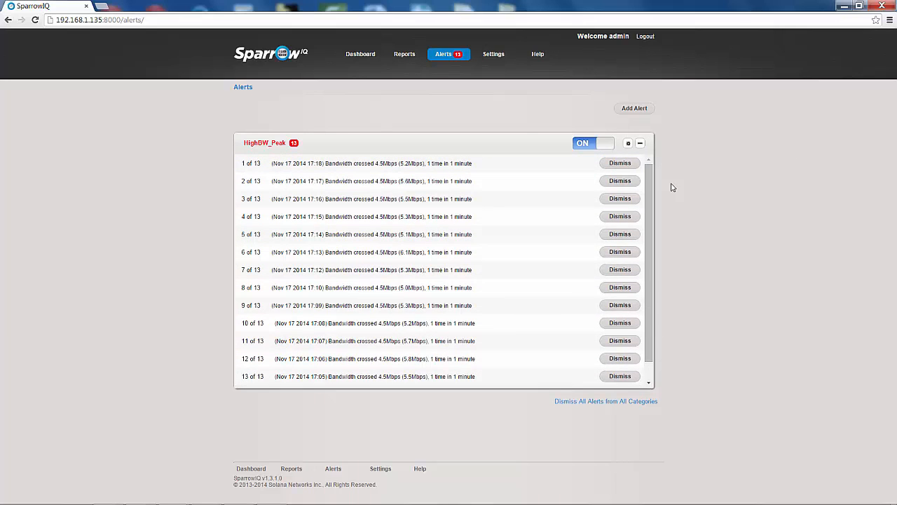
pyautogui.scroll(-1, 653, 319)
pyautogui.moveTo(634, 364)
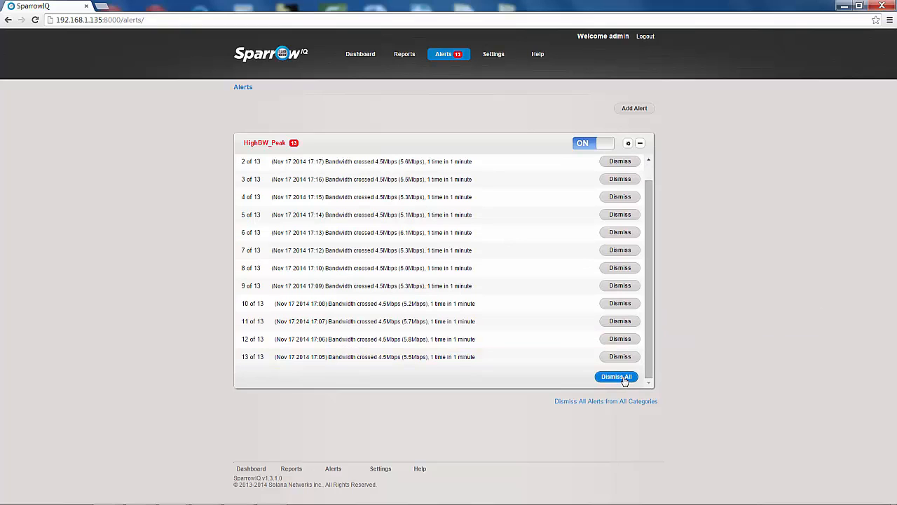
pyautogui.click(640, 144)
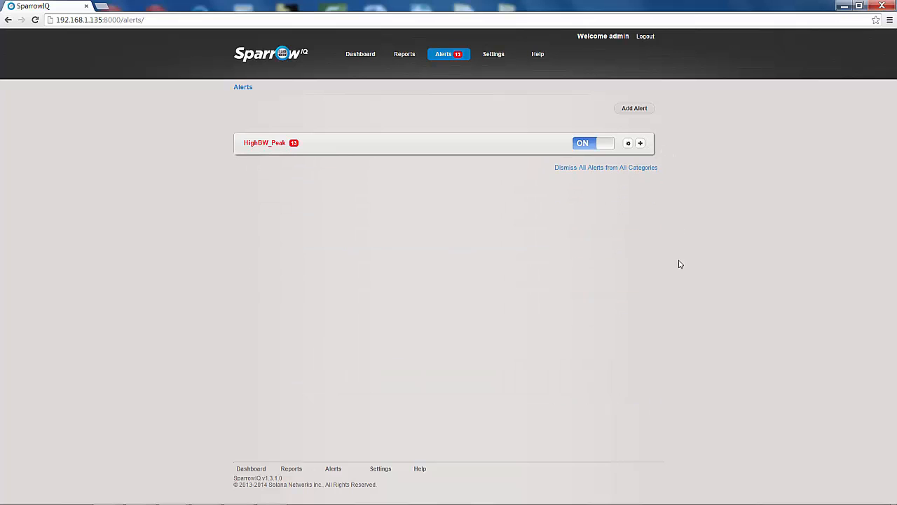